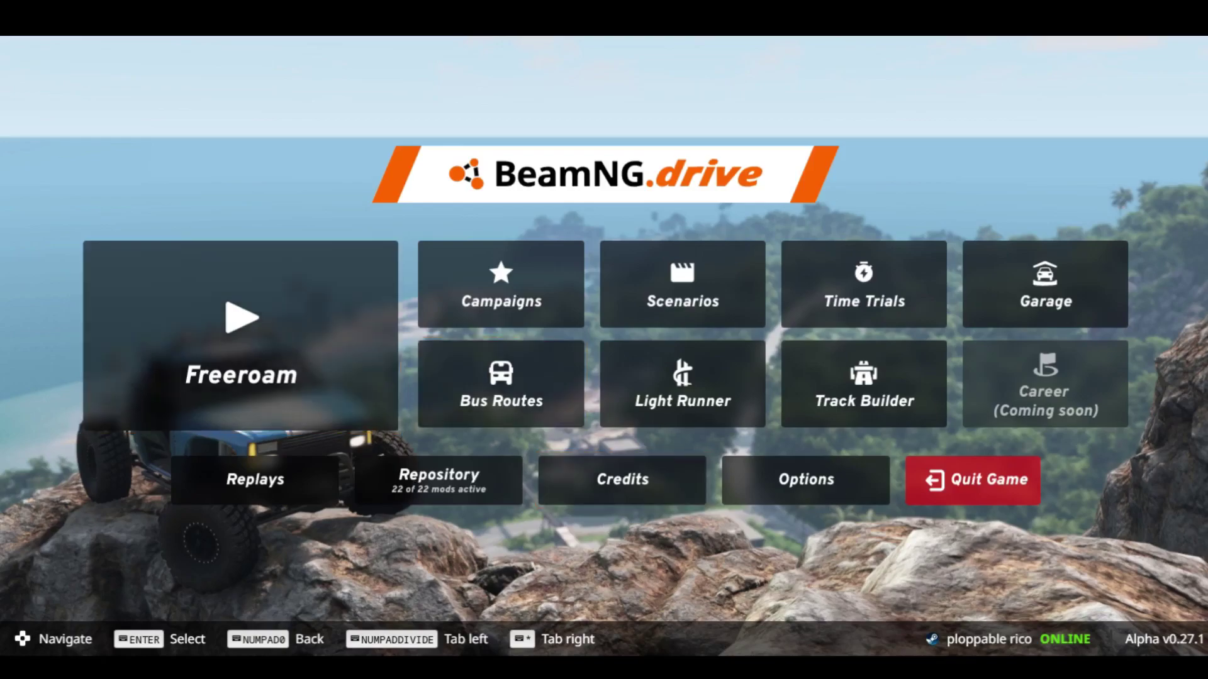
Open the control bindings in the game options
{"action": "left_click", "coordinate": [806, 480]}
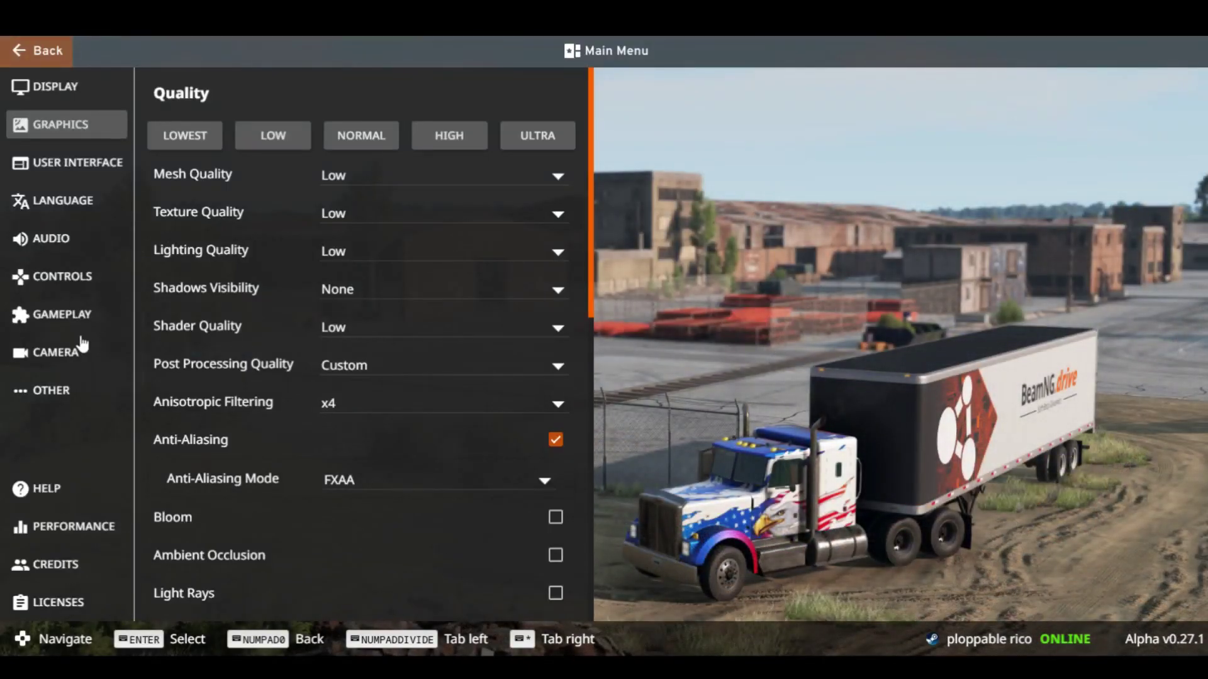
{"action": "key", "text": "Return"}
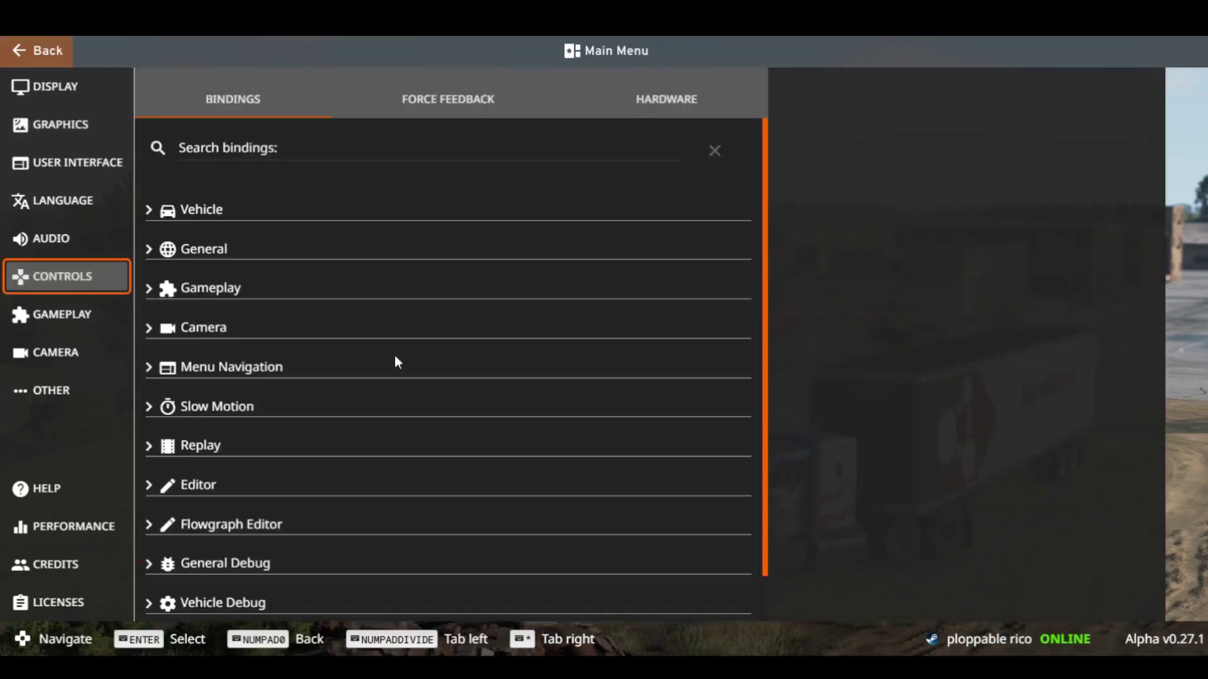
{"action": "scroll", "coordinate": [467, 314], "scroll_direction": "down", "scroll_amount": 1}
{"action": "scroll", "coordinate": [470, 323], "scroll_direction": "up", "scroll_amount": 1}
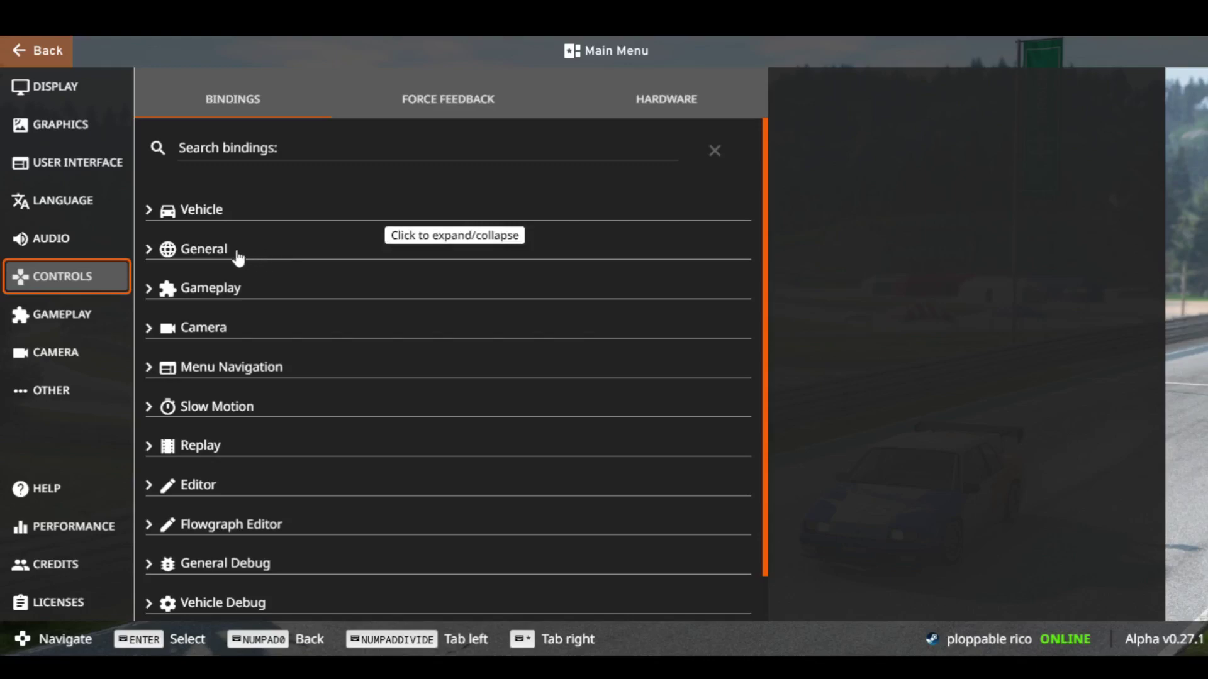
Expand the Vehicle bindings and examine the available driving actions and their assigned keys
{"action": "left_click", "coordinate": [190, 214]}
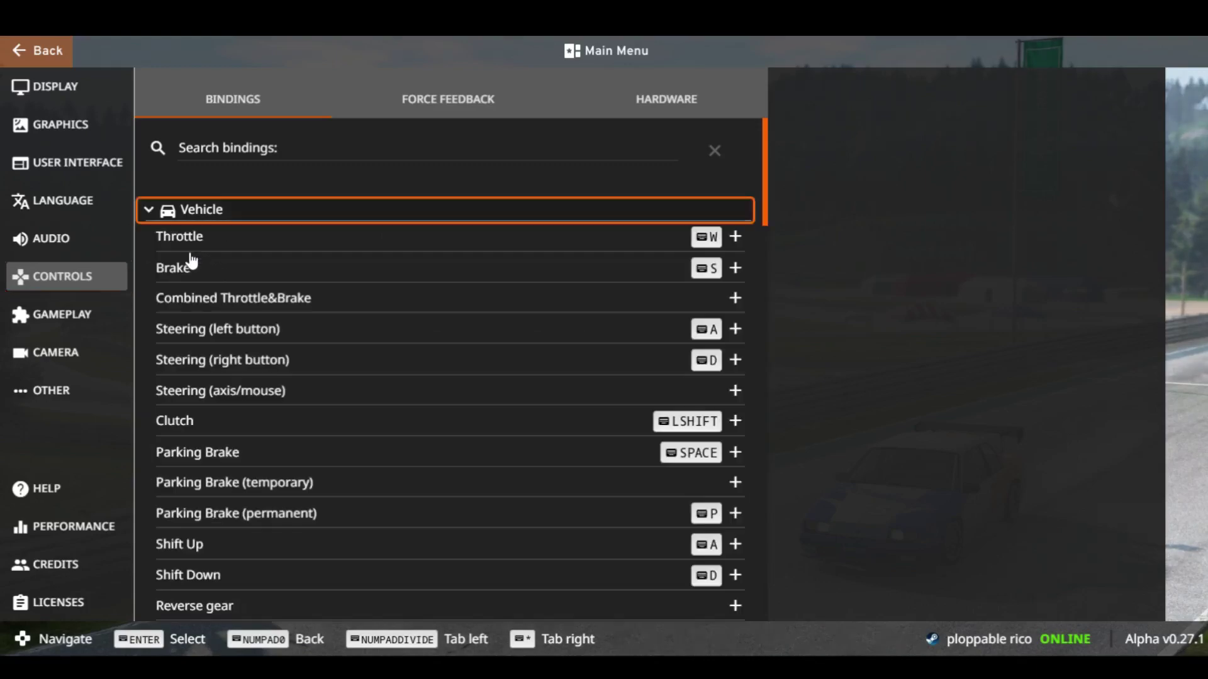
{"action": "scroll", "coordinate": [425, 298], "scroll_direction": "down", "scroll_amount": 8}
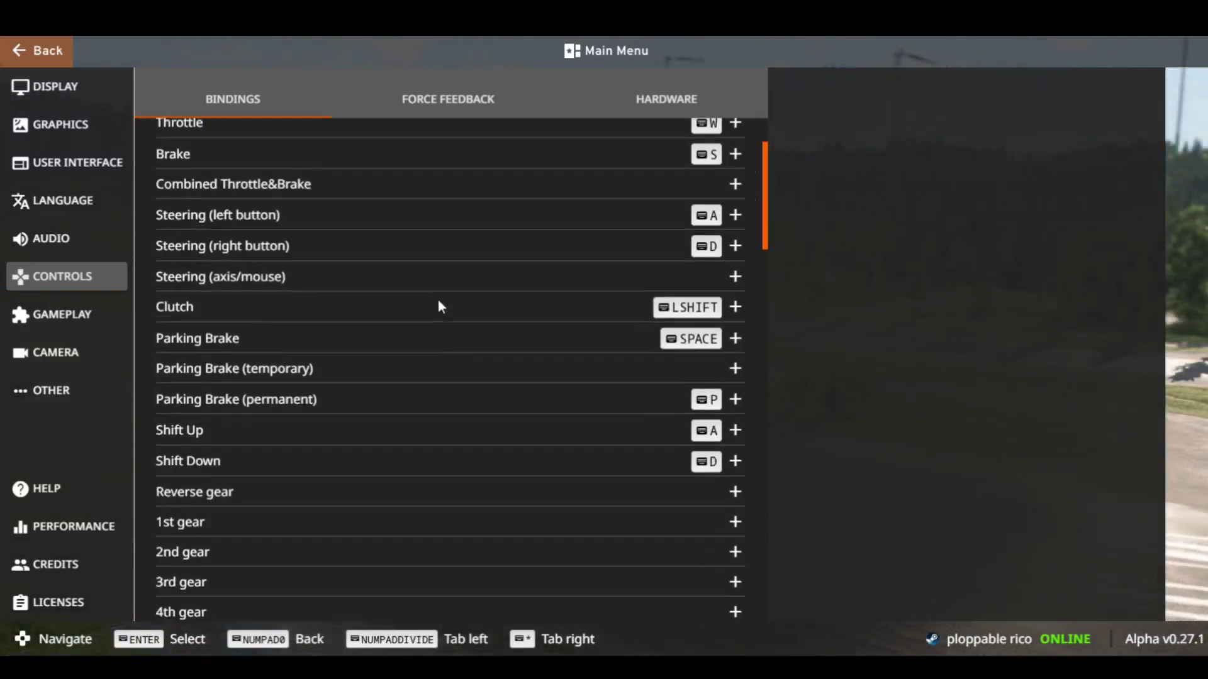
{"action": "scroll", "coordinate": [441, 322], "scroll_direction": "down", "scroll_amount": 10}
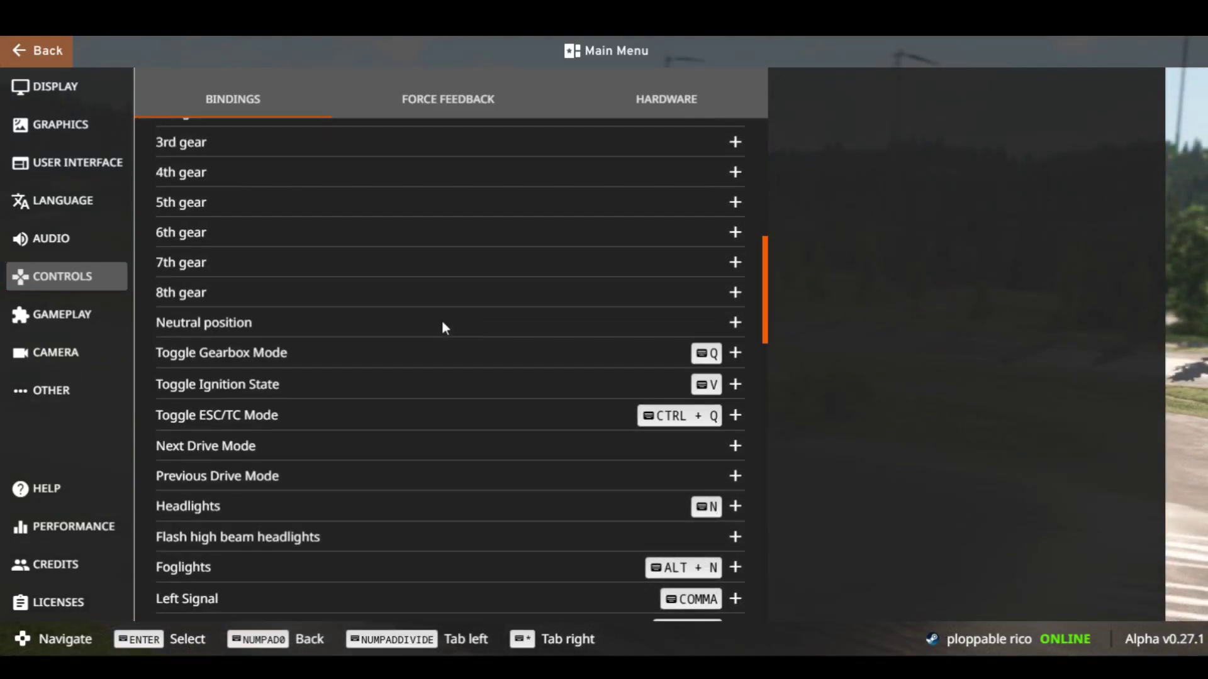
{"action": "scroll", "coordinate": [458, 343], "scroll_direction": "down", "scroll_amount": 10}
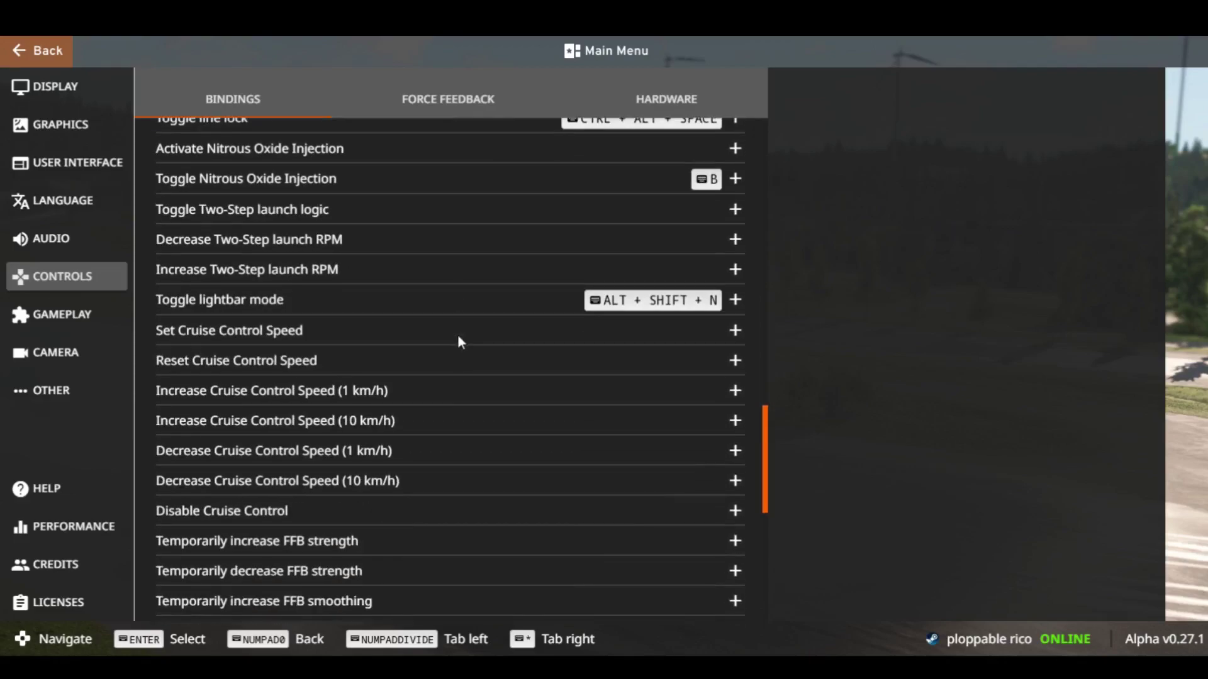
{"action": "scroll", "coordinate": [475, 403], "scroll_direction": "up", "scroll_amount": 5}
{"action": "scroll", "coordinate": [473, 473], "scroll_direction": "up", "scroll_amount": 10}
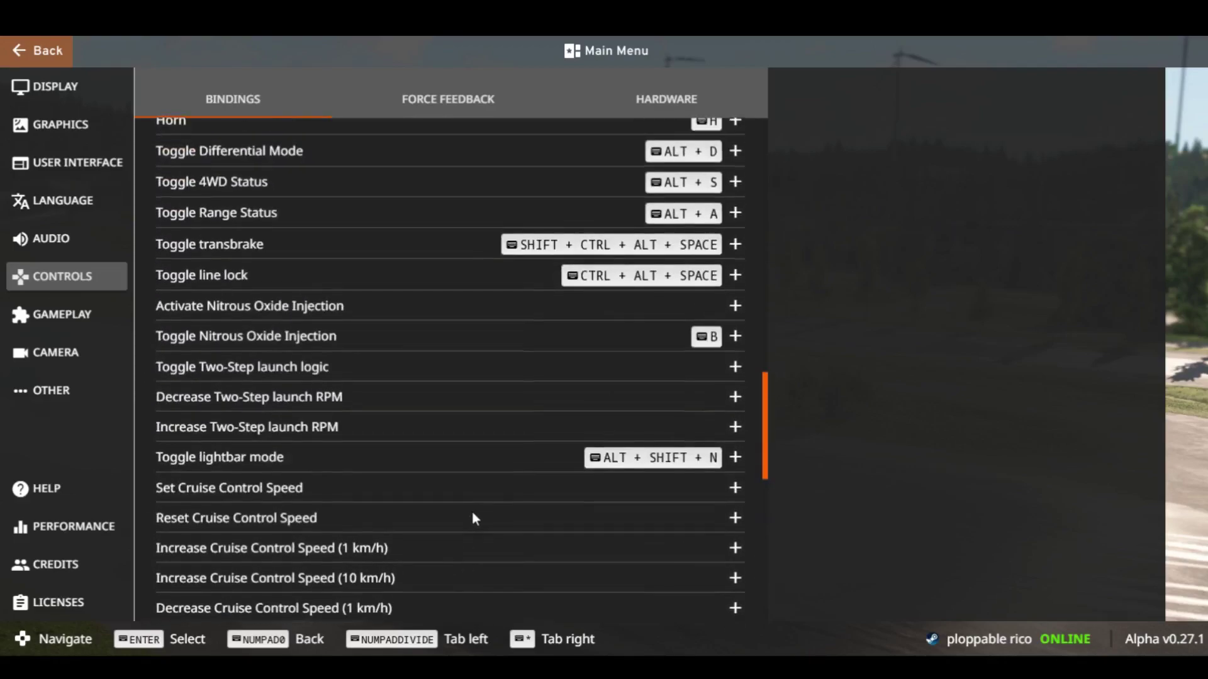
{"action": "scroll", "coordinate": [480, 518], "scroll_direction": "up", "scroll_amount": 10}
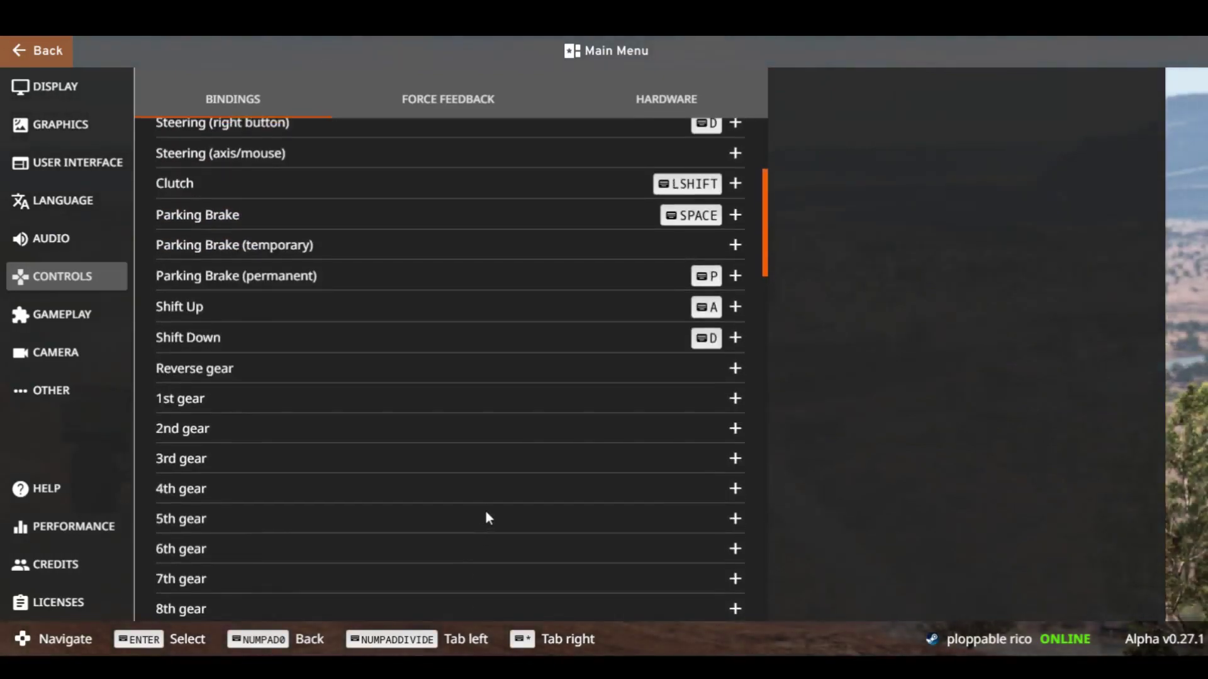
{"action": "scroll", "coordinate": [484, 517], "scroll_direction": "up", "scroll_amount": 4}
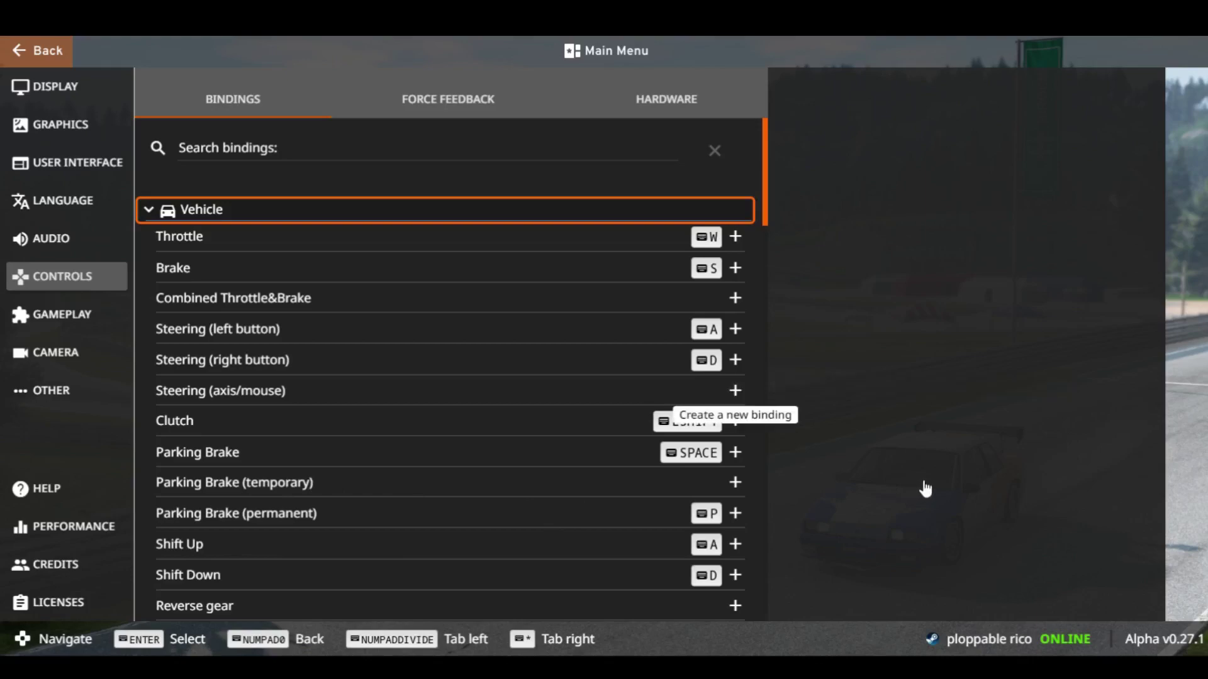
Create a Steering (axis/mouse) binding assigned to horizontal mouse movement, keeping its filter on Automatic
{"action": "left_click", "coordinate": [734, 391]}
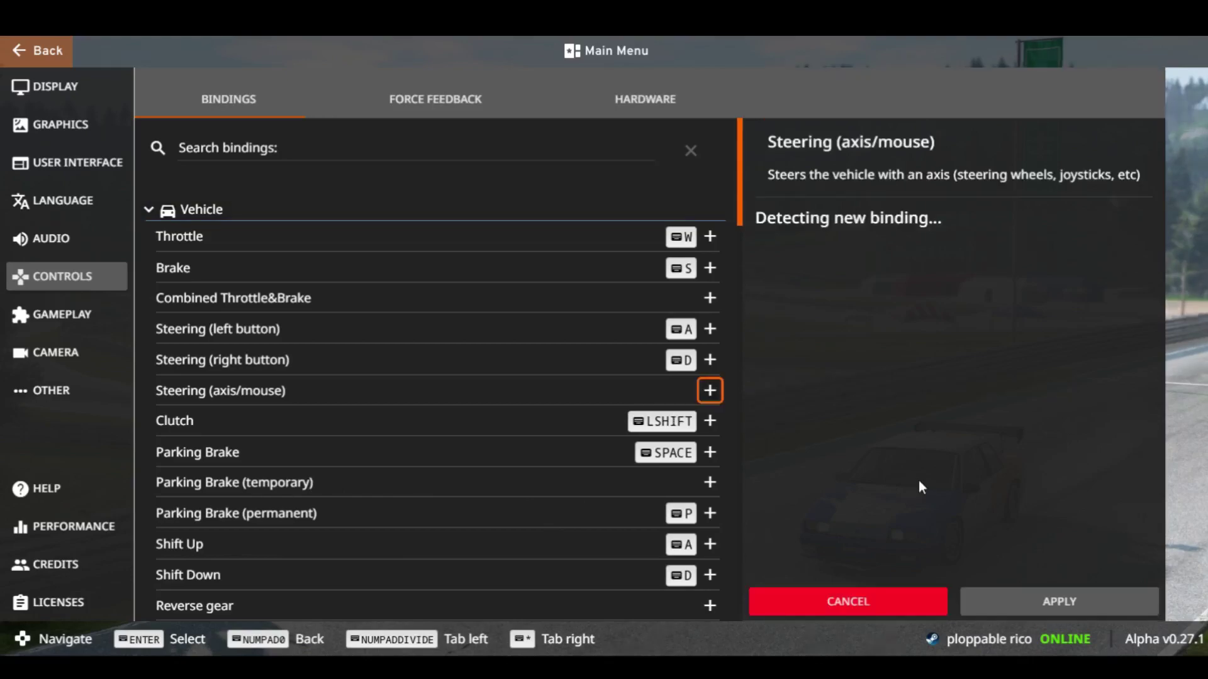
{"action": "mouse_move", "coordinate": [974, 496]}
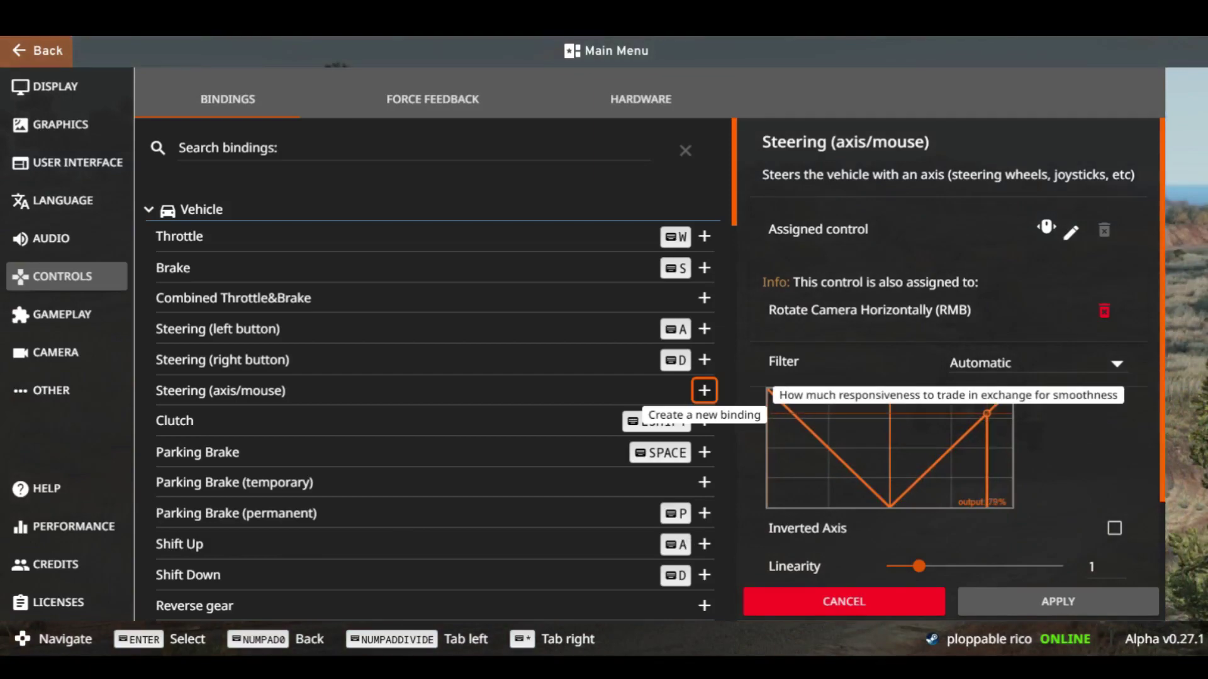
{"action": "left_click", "coordinate": [1038, 363]}
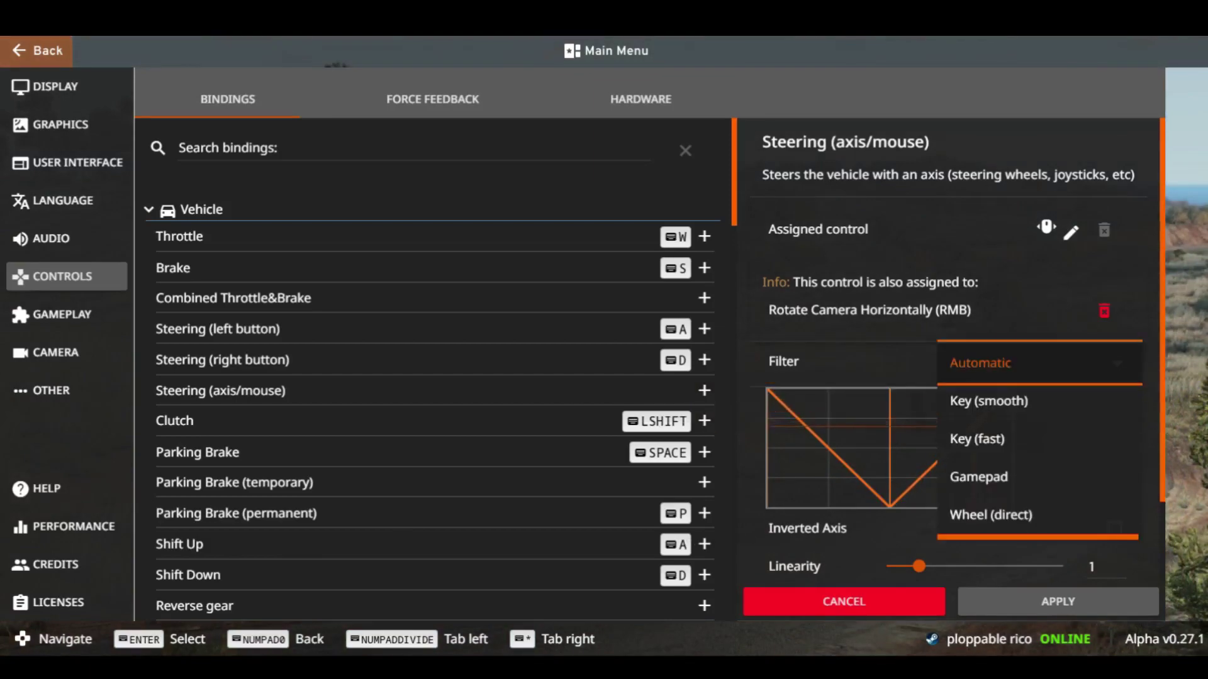
{"action": "left_click", "coordinate": [1037, 358]}
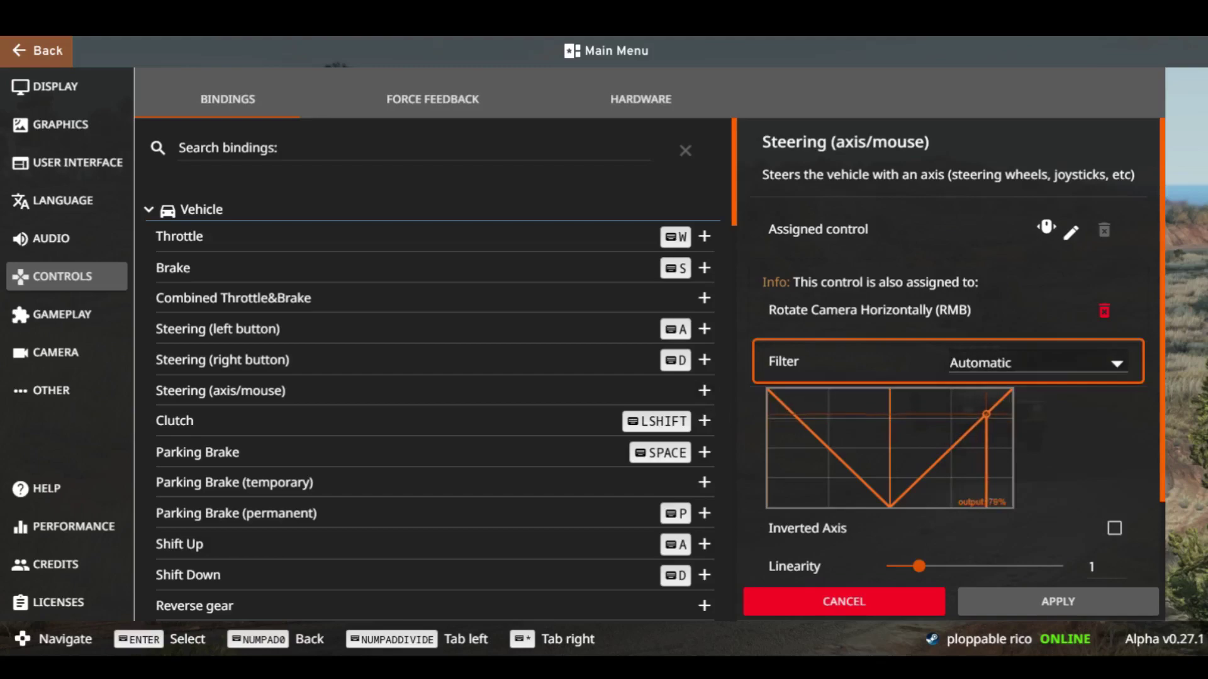
Try the Inverted Axis option on the steering binding and turn it back off
{"action": "scroll", "coordinate": [1037, 357], "scroll_direction": "down", "scroll_amount": 2}
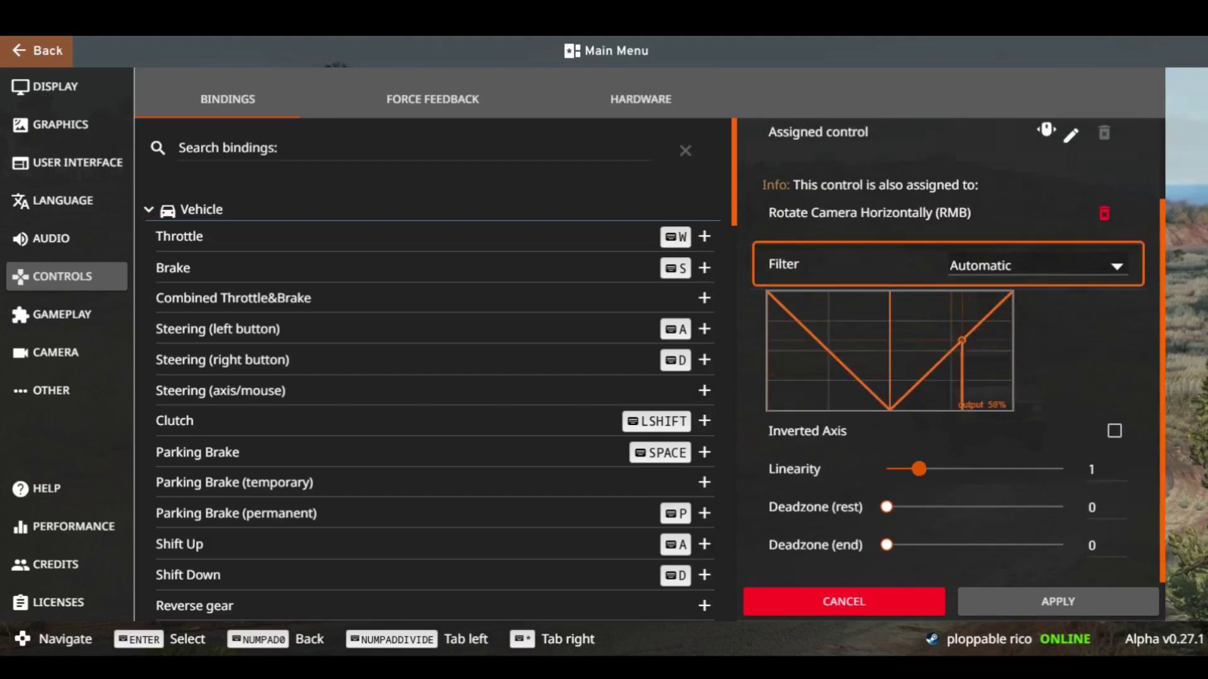
{"action": "left_click", "coordinate": [1054, 430]}
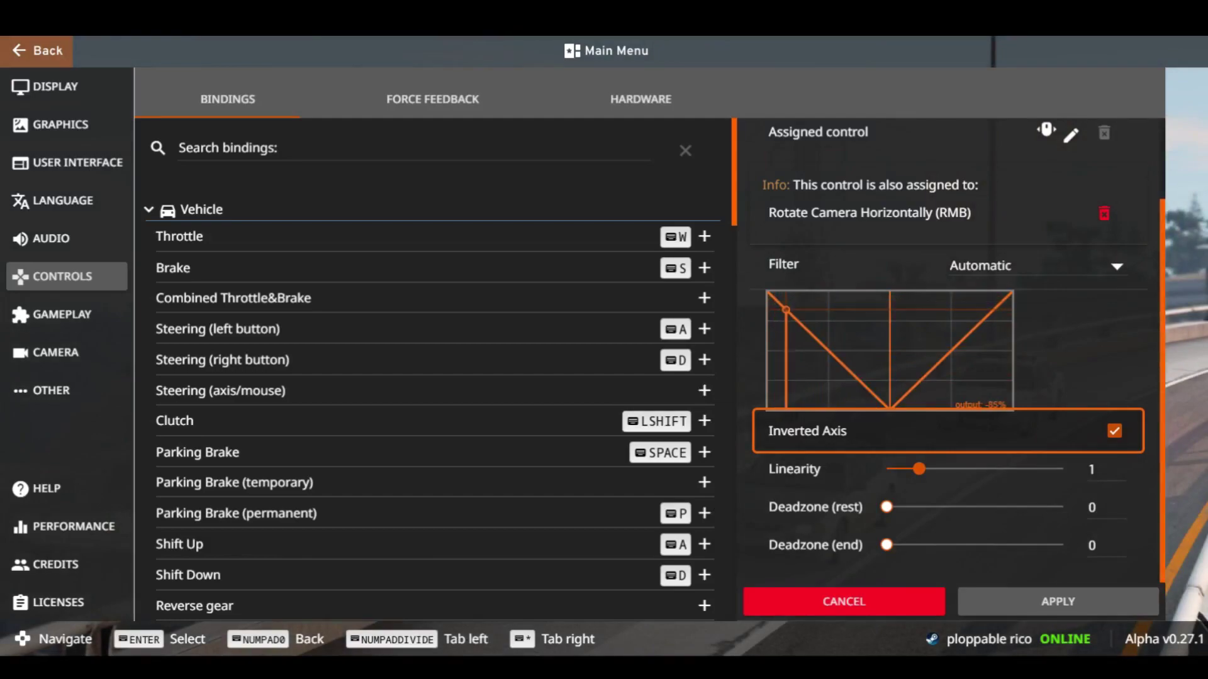
{"action": "left_click", "coordinate": [1114, 431]}
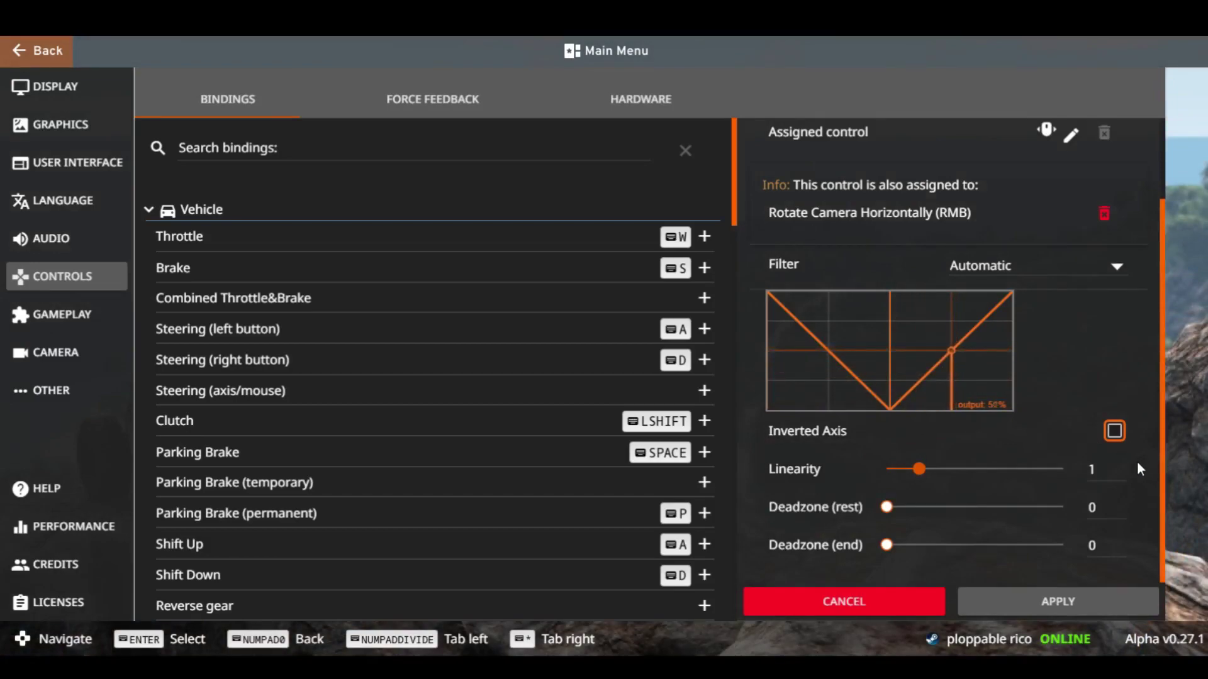
Try linearity values of 1.4, 3.8, 0.4 and 0.8 on the steering curve, and return linearity to 1
{"action": "left_click_drag", "start_coordinate": [919, 469], "coordinate": [934, 468]}
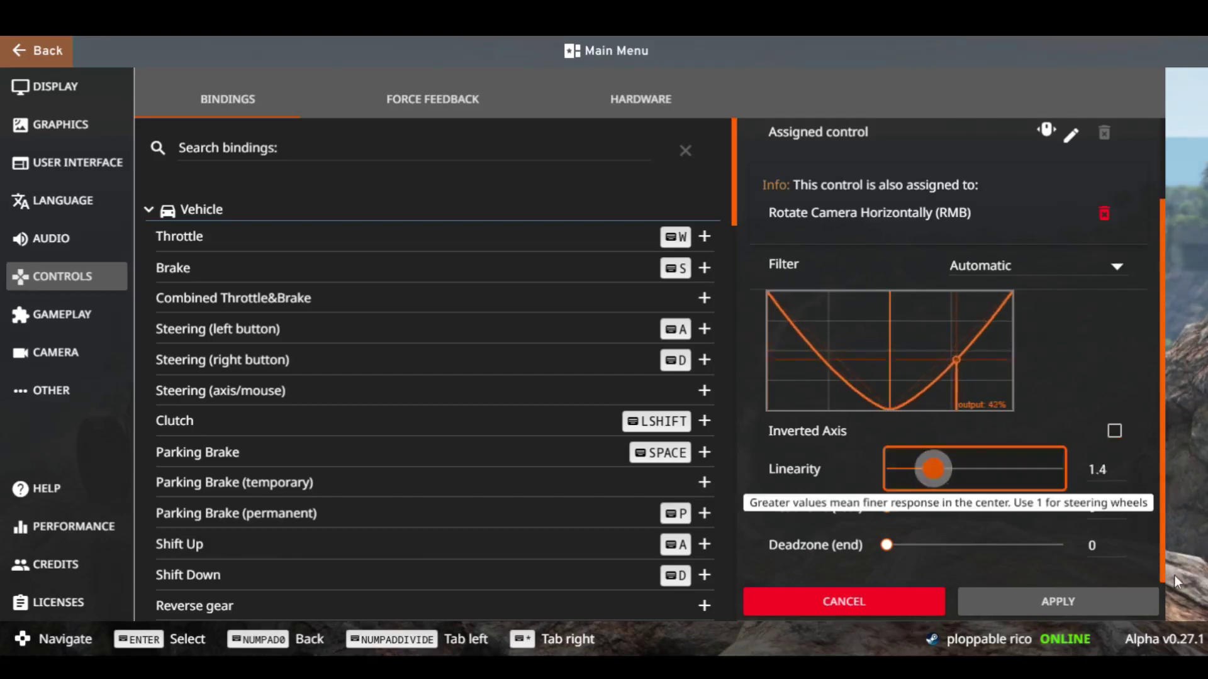
{"action": "key", "text": "Right"}
{"action": "key", "text": "Right"}
{"action": "key", "text": "Right"}
{"action": "key", "text": "Right"}
{"action": "key", "text": "Right"}
{"action": "key", "text": "Right"}
{"action": "key", "text": "Right"}
{"action": "key", "text": "Right"}
{"action": "key", "text": "Right"}
{"action": "key", "text": "Right"}
{"action": "key", "text": "Right"}
{"action": "key", "text": "Right"}
{"action": "key", "text": "Right"}
{"action": "key", "text": "Right"}
{"action": "key", "text": "Right"}
{"action": "key", "text": "Right"}
{"action": "key", "text": "Right"}
{"action": "key", "text": "Right"}
{"action": "key", "text": "Right"}
{"action": "key", "text": "Right"}
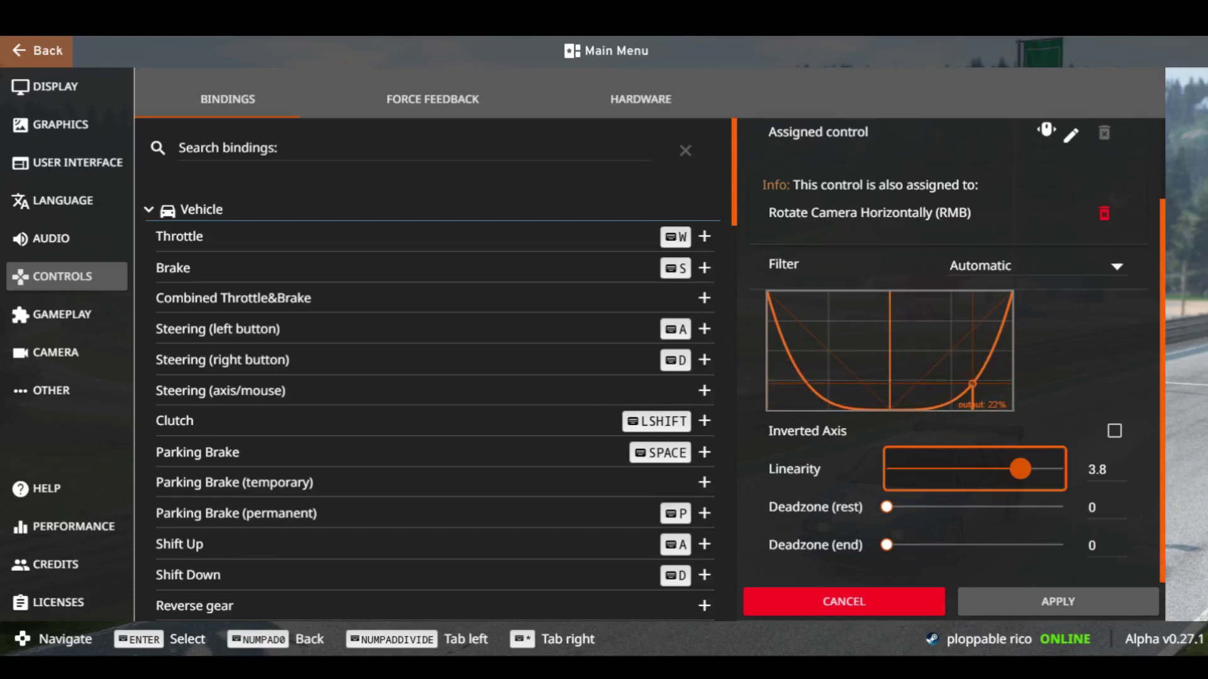
{"action": "left_click_drag", "start_coordinate": [1020, 468], "coordinate": [897, 468]}
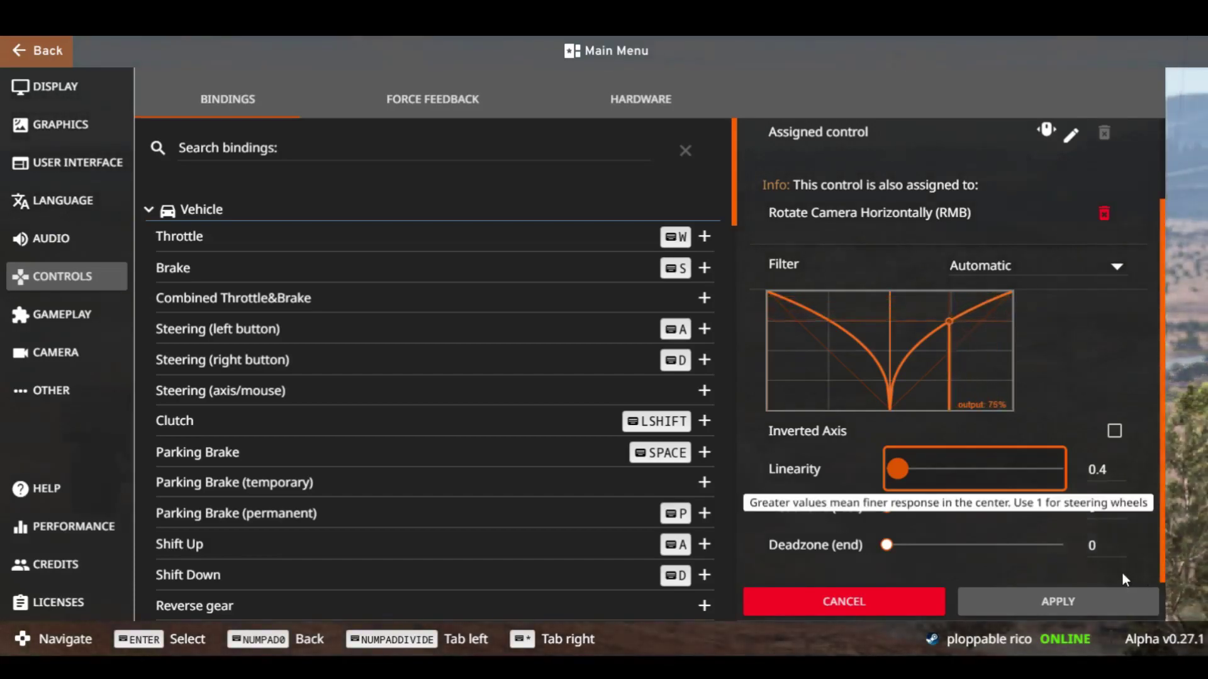
{"action": "left_click_drag", "start_coordinate": [1122, 573], "coordinate": [1142, 571]}
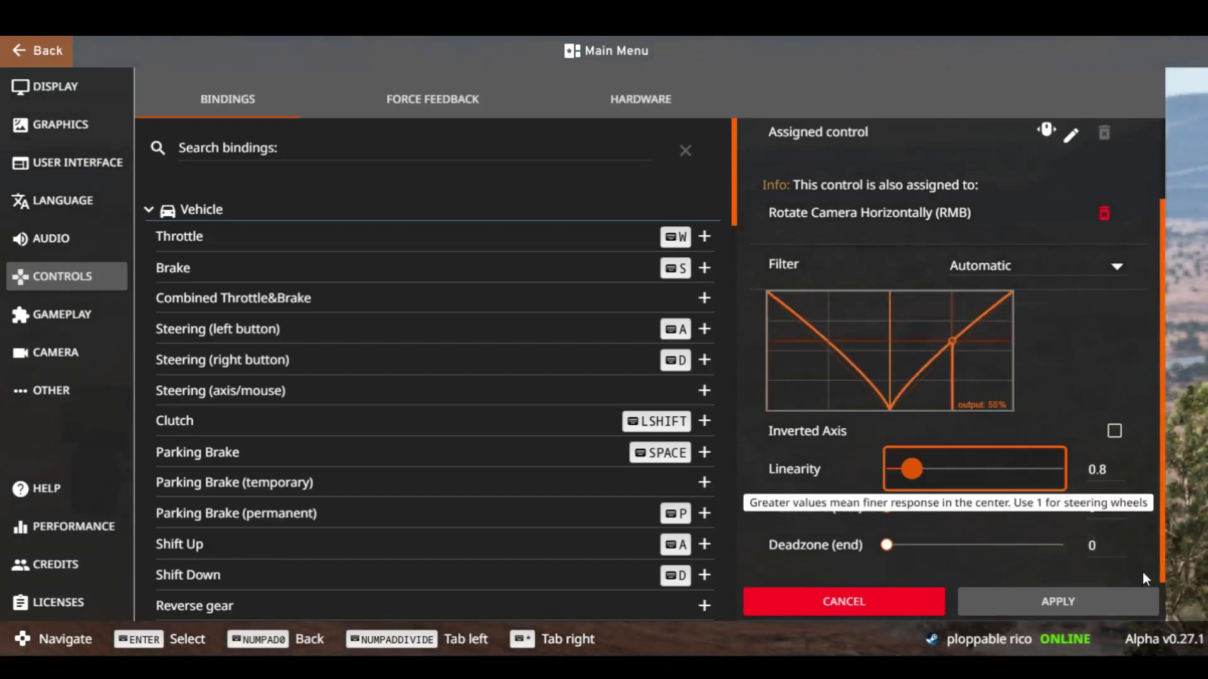
{"action": "key", "text": "Right"}
{"action": "key", "text": "Right"}
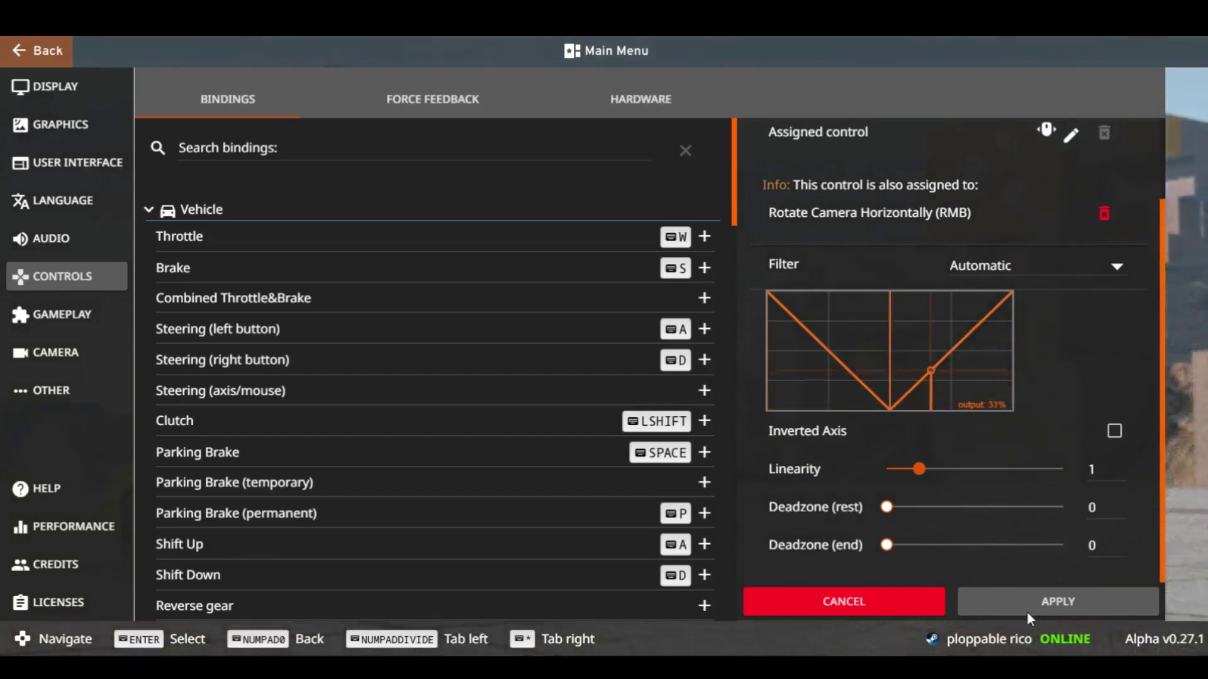
Try resting deadzone values of 0.2, 0.05 and 0.02 for the steering axis, and return it to 0
{"action": "left_click_drag", "start_coordinate": [886, 507], "coordinate": [923, 507]}
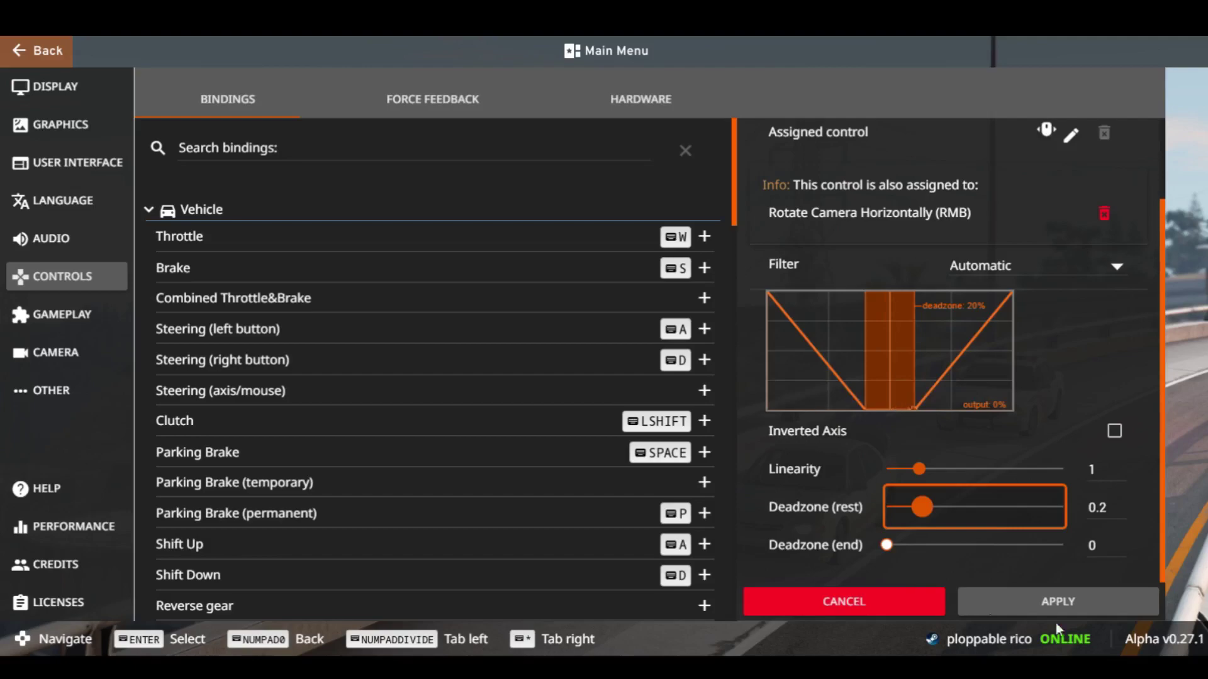
{"action": "left_click_drag", "start_coordinate": [923, 507], "coordinate": [895, 507]}
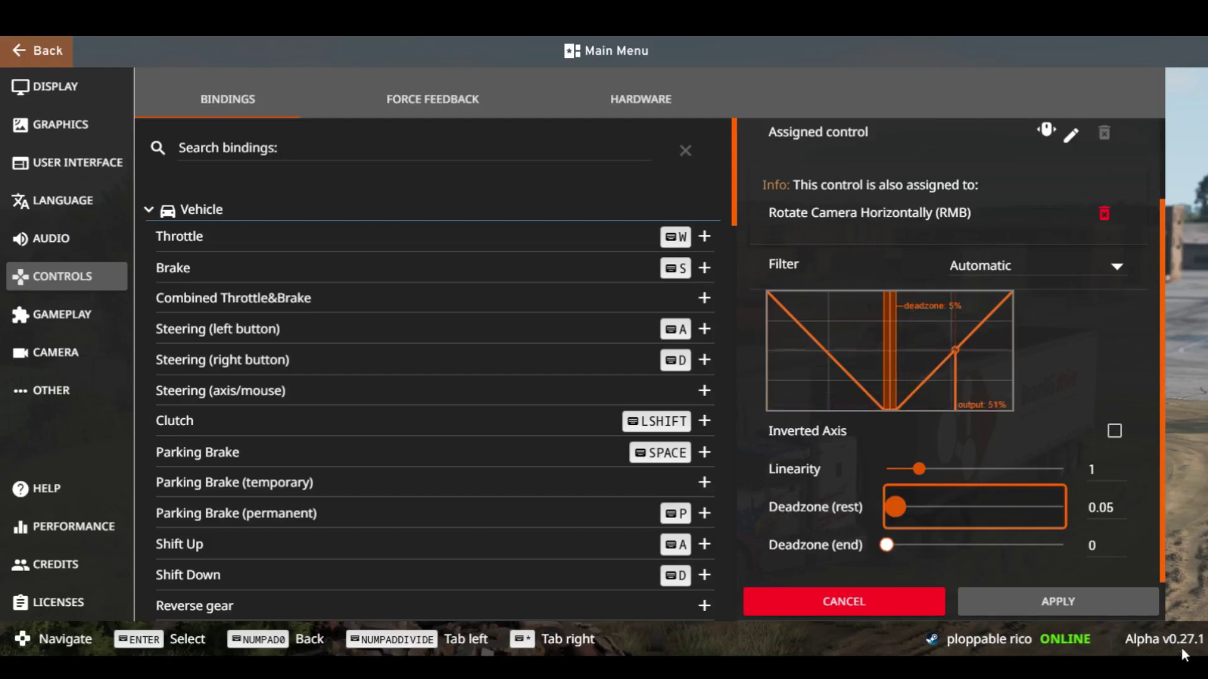
{"action": "key", "text": "Left"}
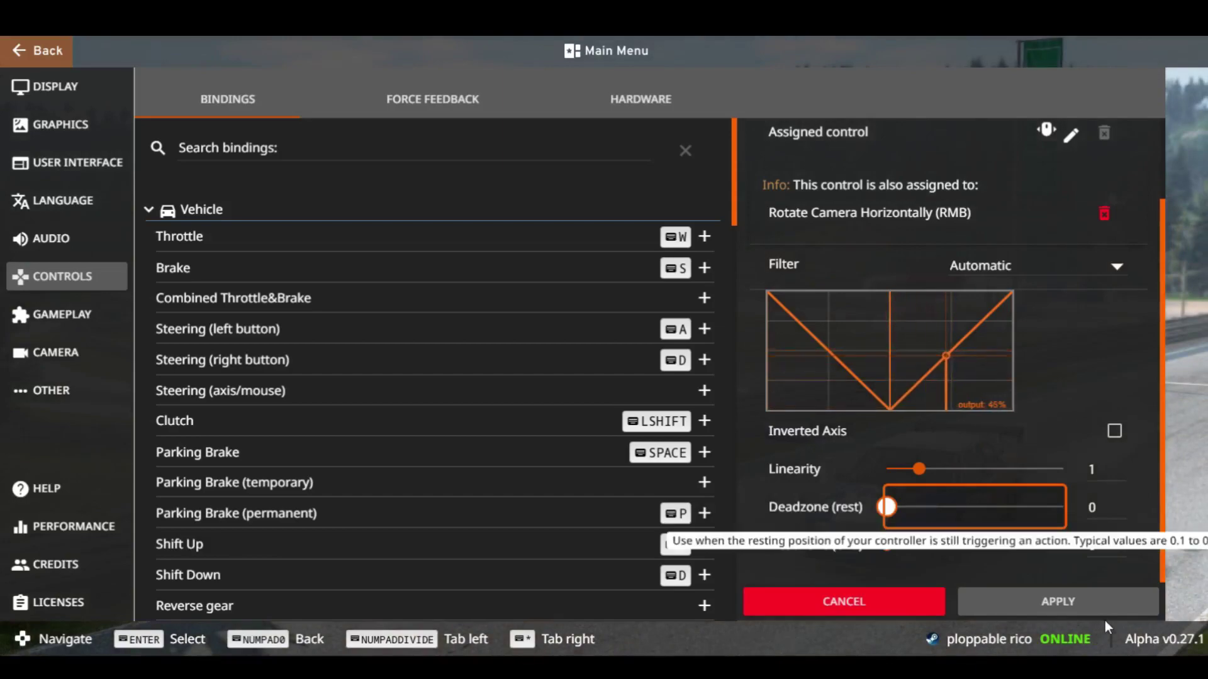
{"action": "key", "text": "Right"}
{"action": "key", "text": "Right"}
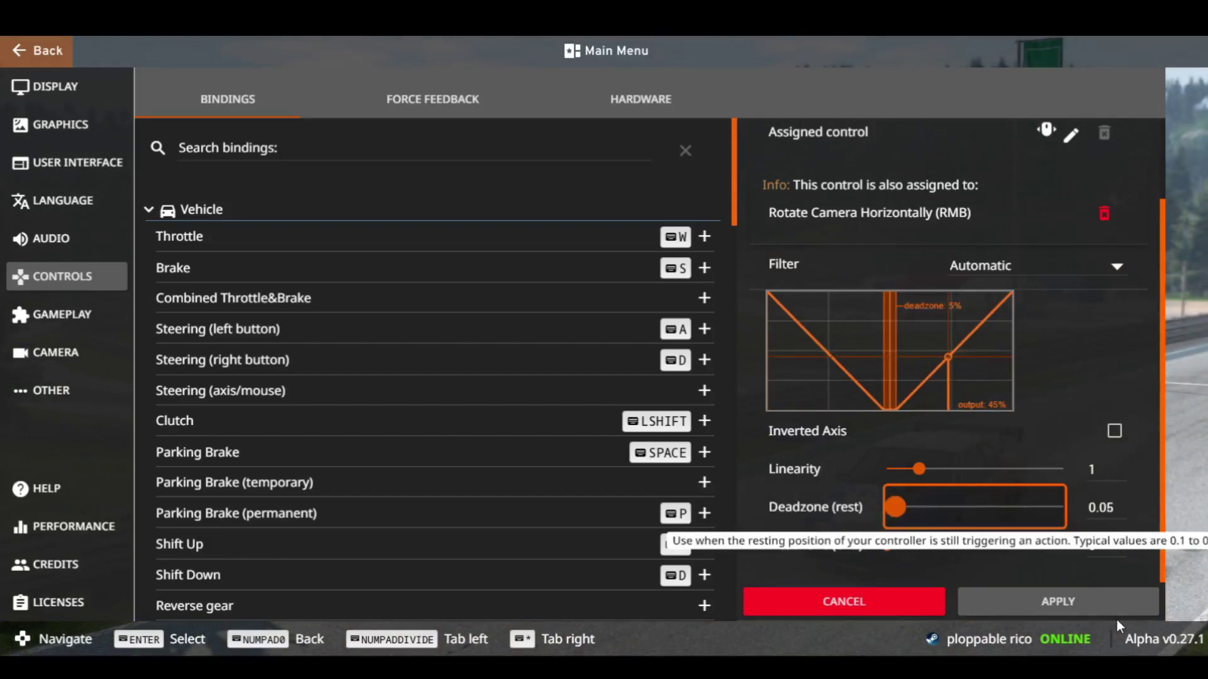
{"action": "key", "text": "Left"}
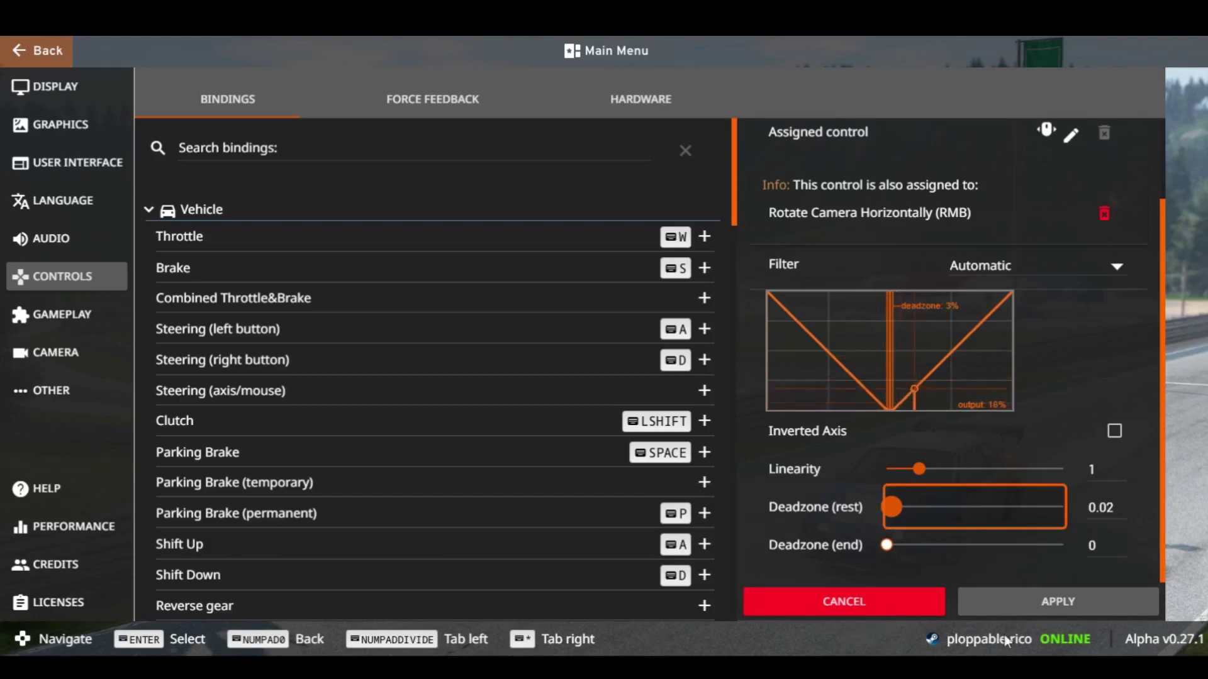
{"action": "key", "text": "Left"}
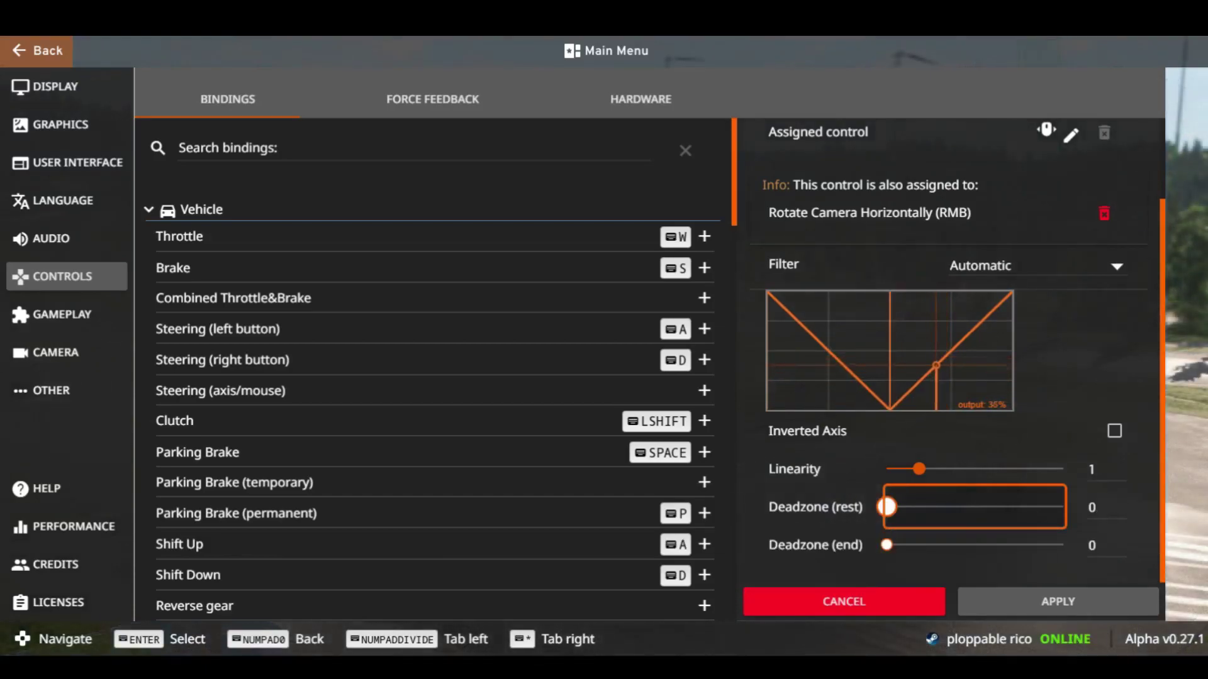
Try end deadzone values of 0.1 and 0.5 for the steering axis, and set it to 0.2
{"action": "key", "text": "Down"}
{"action": "key", "text": "Right"}
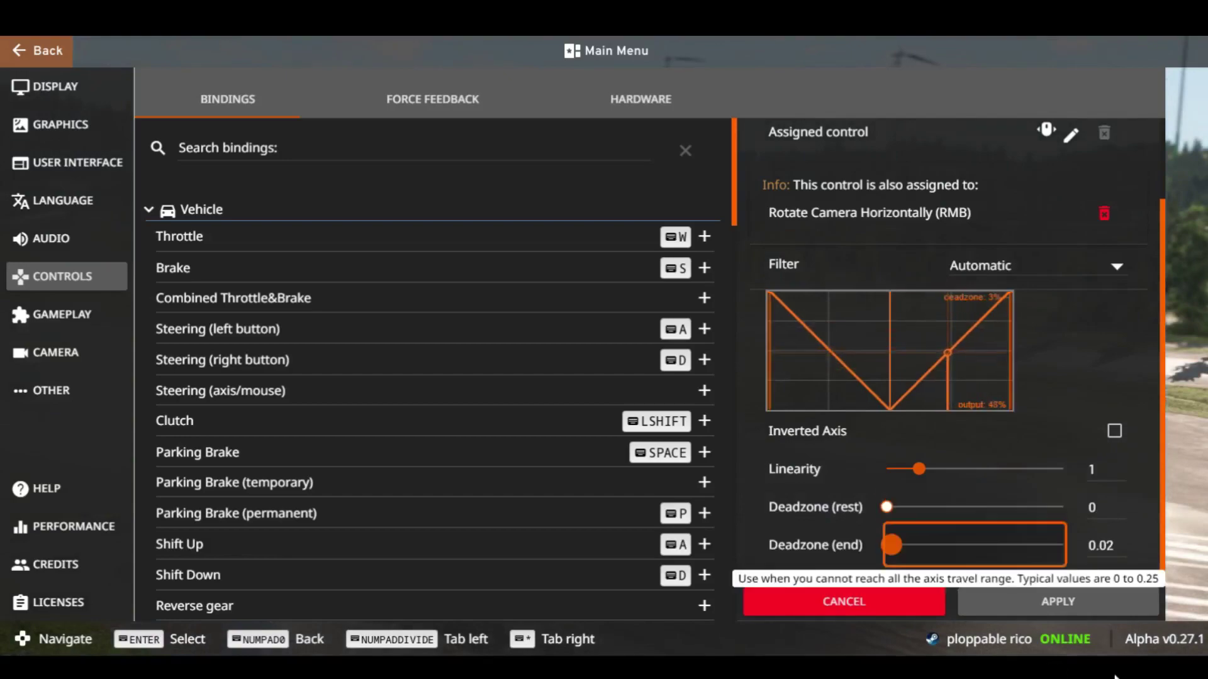
{"action": "key", "text": "Right"}
{"action": "key", "text": "Right"}
{"action": "key", "text": "Right"}
{"action": "key", "text": "Right"}
{"action": "key", "text": "Right"}
{"action": "key", "text": "Right"}
{"action": "key", "text": "Right"}
{"action": "key", "text": "Right"}
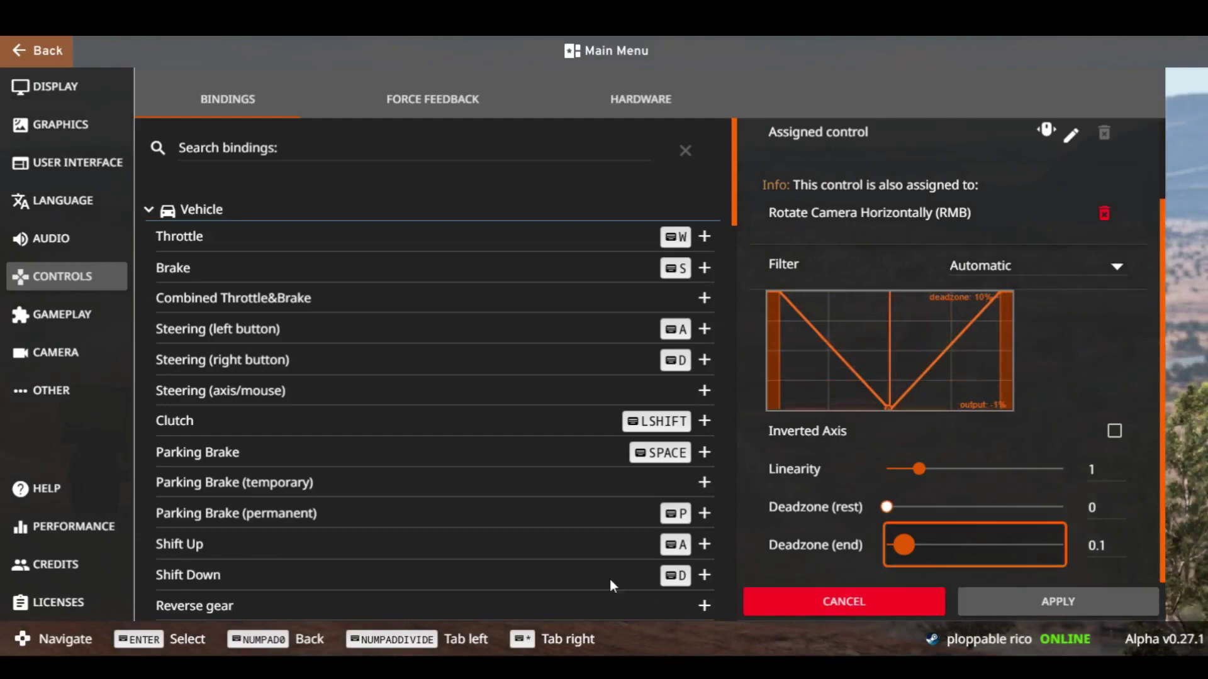
{"action": "left_click_drag", "start_coordinate": [904, 545], "coordinate": [975, 545]}
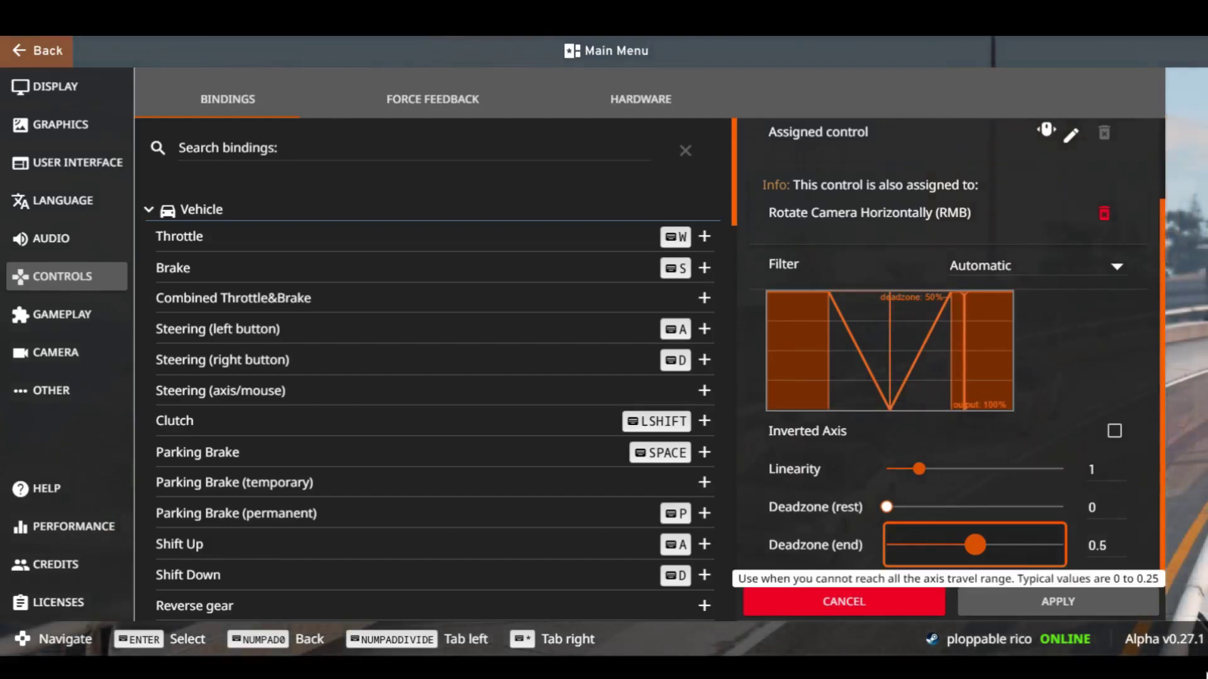
{"action": "left_click_drag", "start_coordinate": [974, 545], "coordinate": [923, 545]}
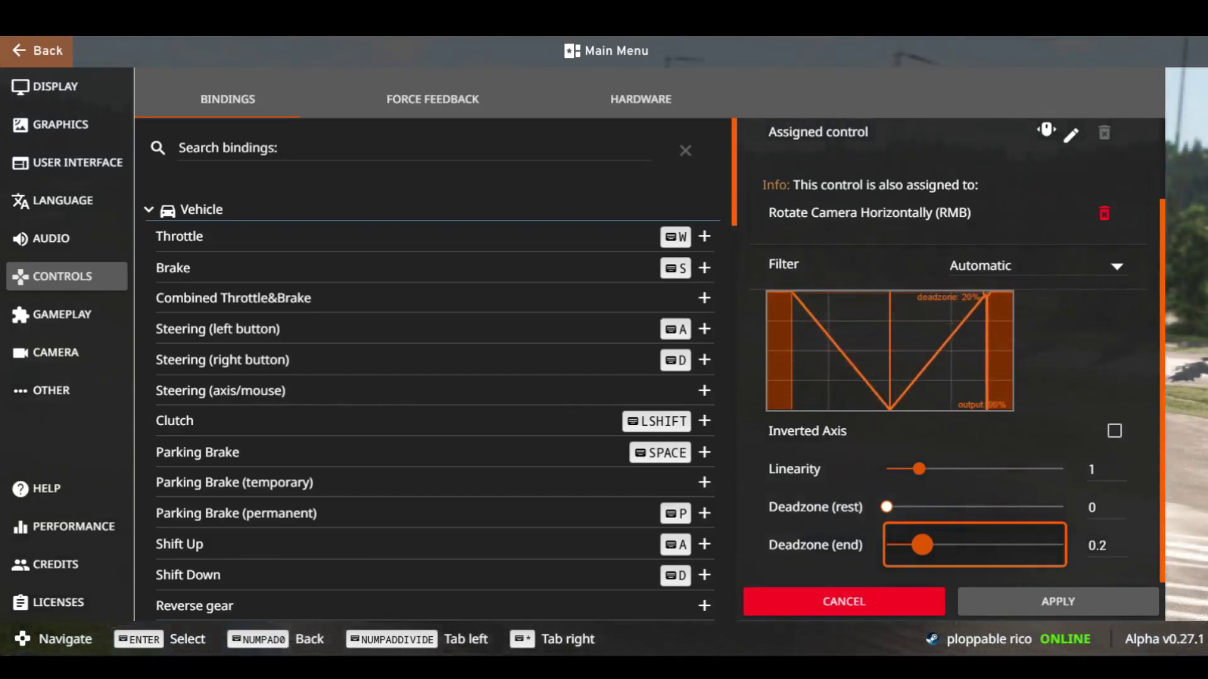
{"action": "scroll", "coordinate": [948, 350], "scroll_direction": "up", "scroll_amount": 1}
{"action": "scroll", "coordinate": [948, 351], "scroll_direction": "up", "scroll_amount": 1}
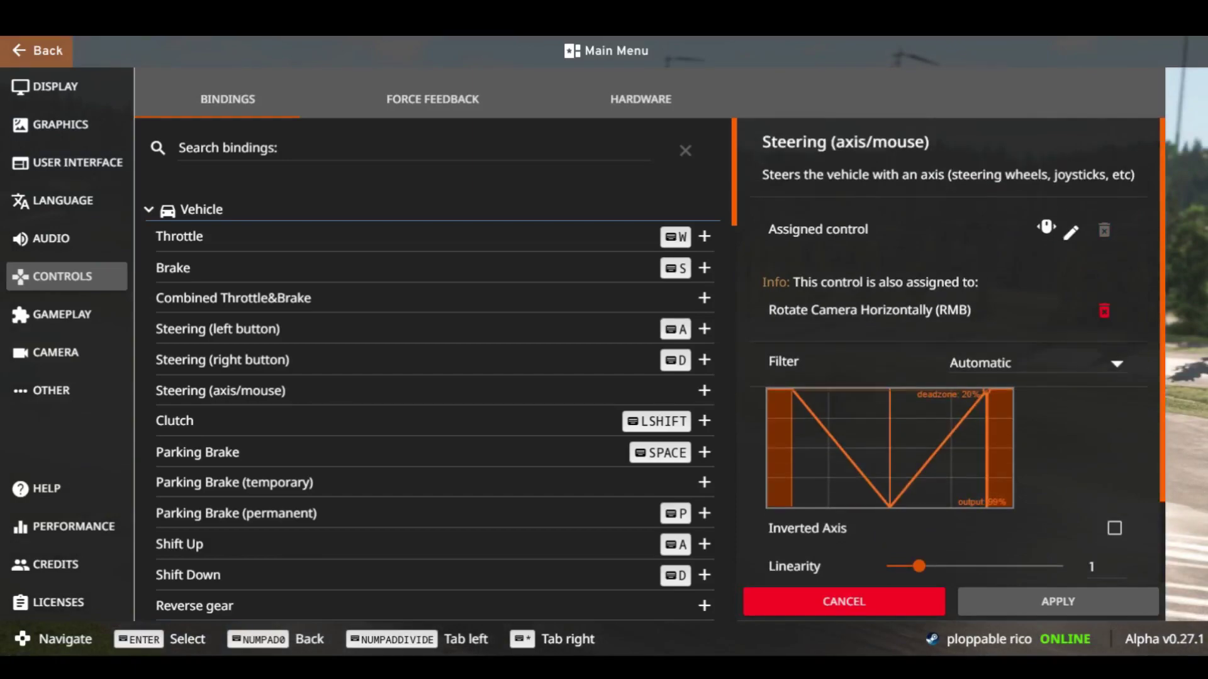